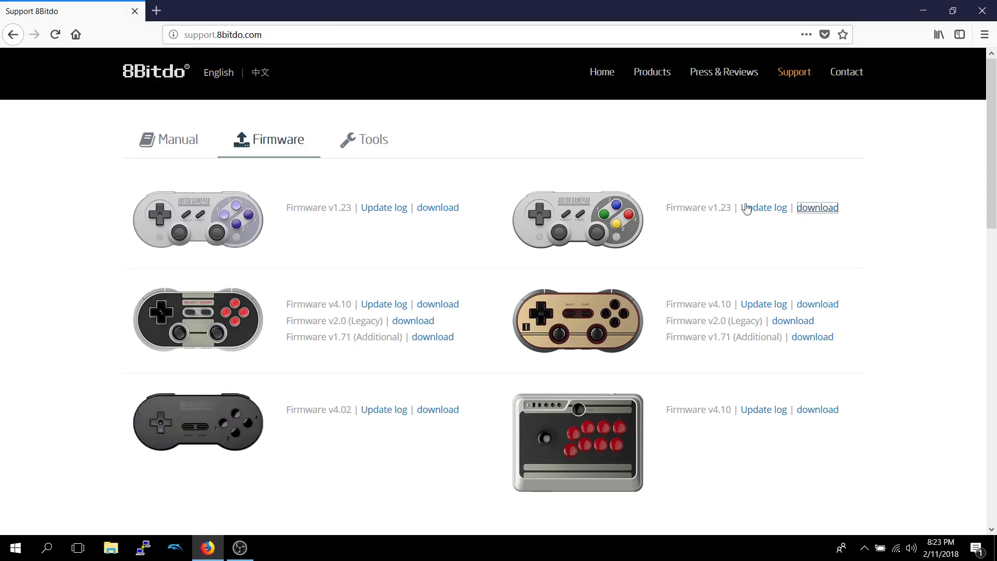
Step: Check the v1.23 update log for the gamepad with multicoloured buttons and save its firmware file SN30pro+SF30pro_Firmware_V1.23.zip
{"action": "left_click", "coordinate": [763, 209]}
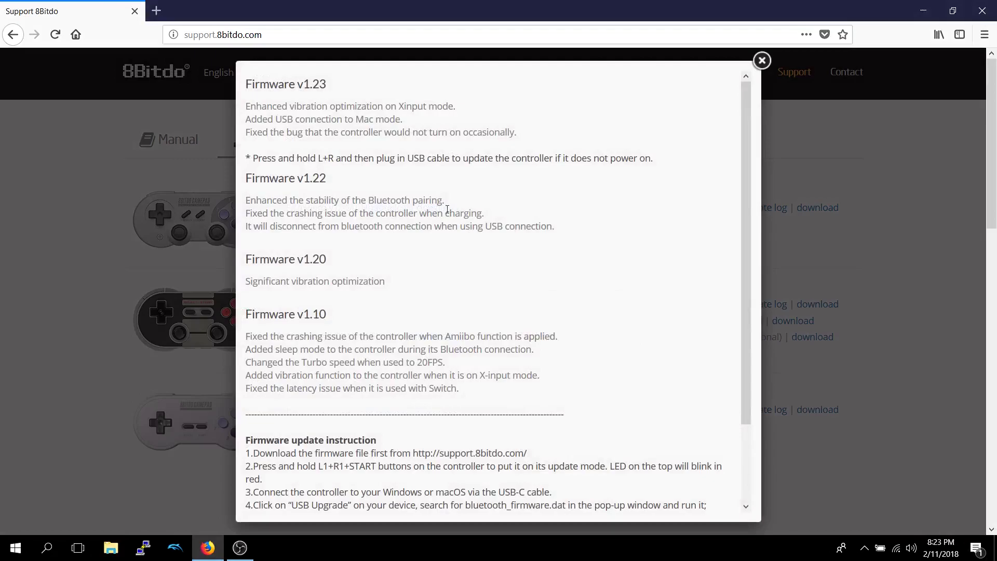
{"action": "left_click", "coordinate": [761, 61]}
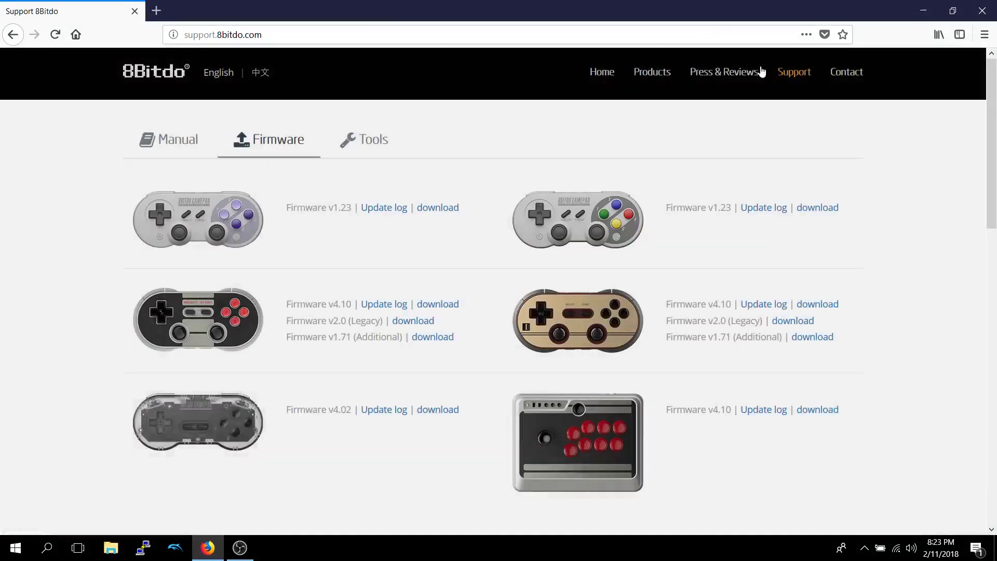
{"action": "left_click", "coordinate": [823, 210]}
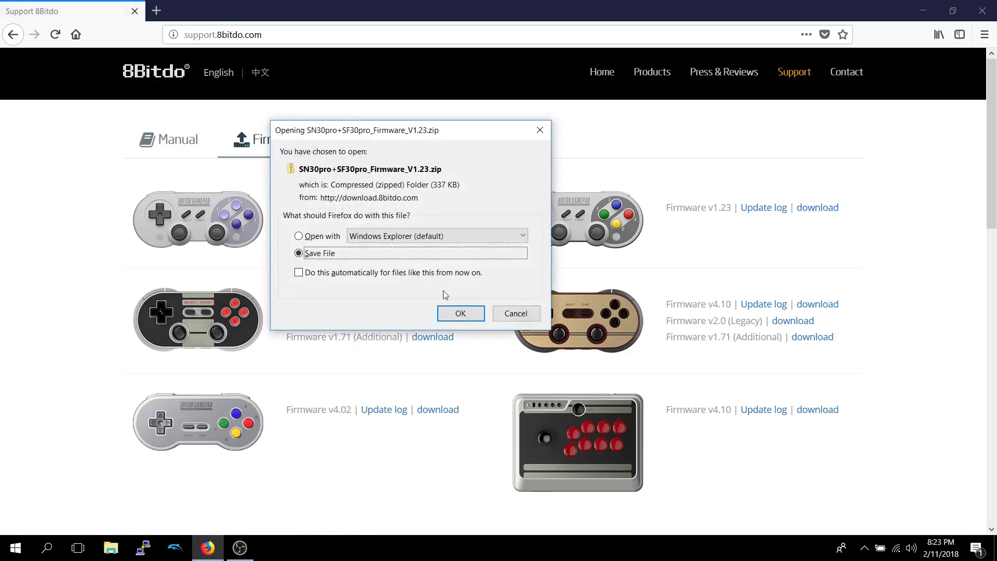
{"action": "left_click", "coordinate": [450, 315]}
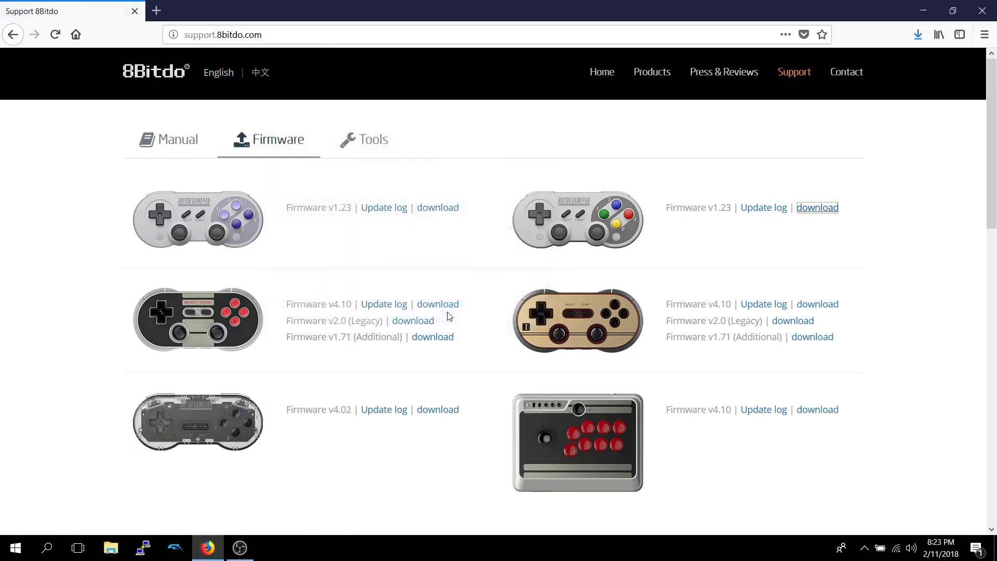
Step: Show the downloaded firmware zip in its containing folder and extract it directly into Downloads with 7-Zip
{"action": "left_click", "coordinate": [919, 35]}
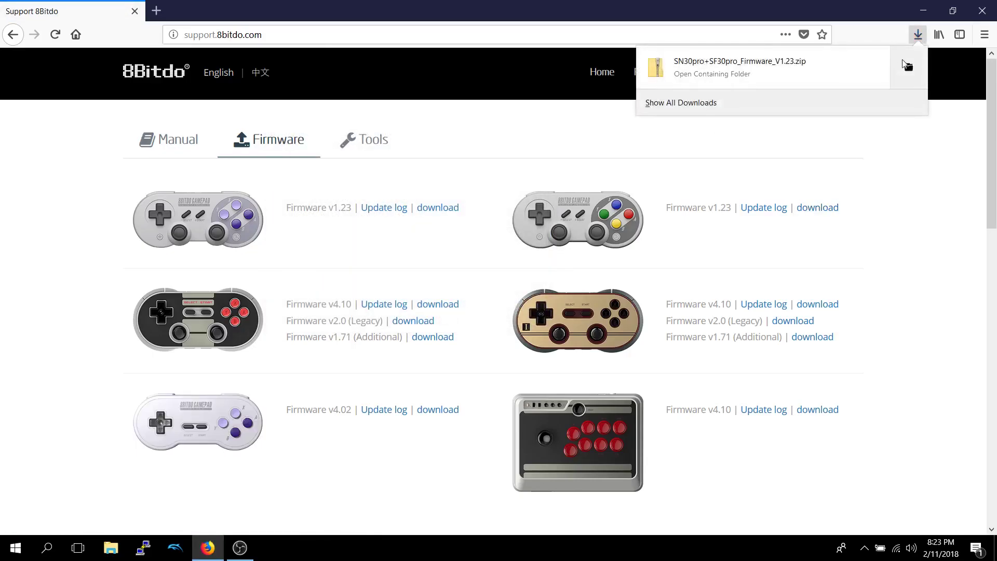
{"action": "left_click", "coordinate": [913, 74]}
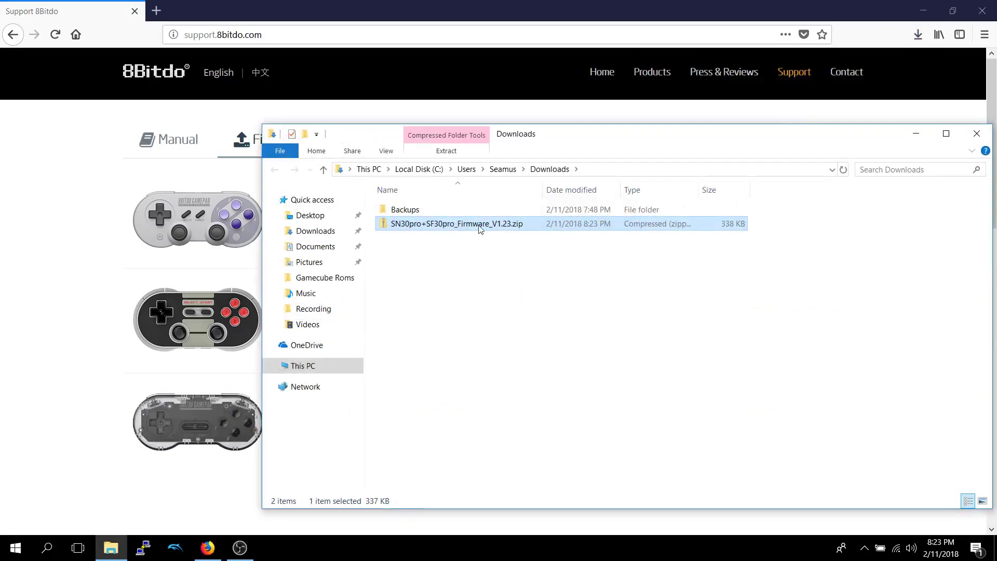
{"action": "right_click", "coordinate": [479, 228]}
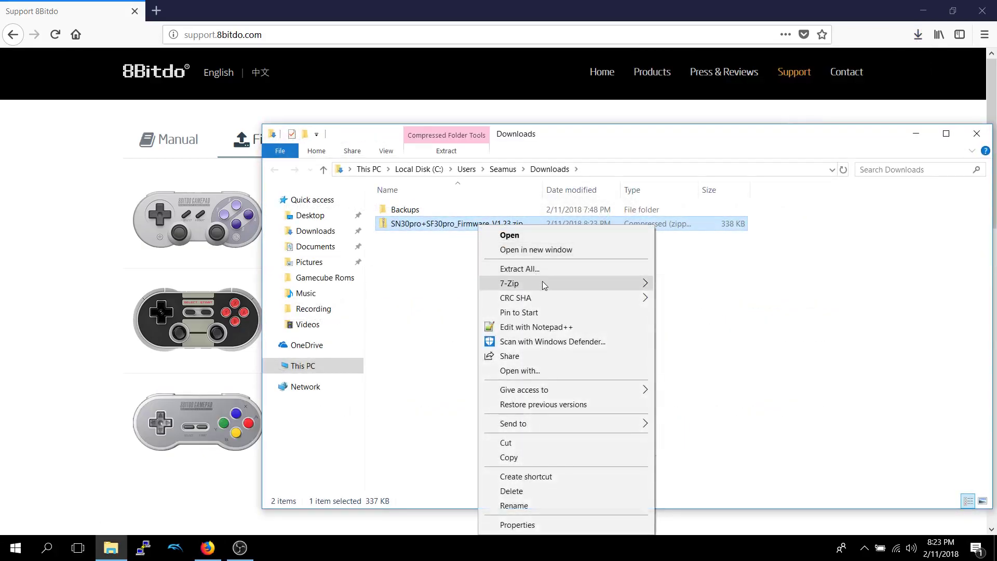
{"action": "mouse_move", "coordinate": [545, 287]}
{"action": "left_click", "coordinate": [698, 329]}
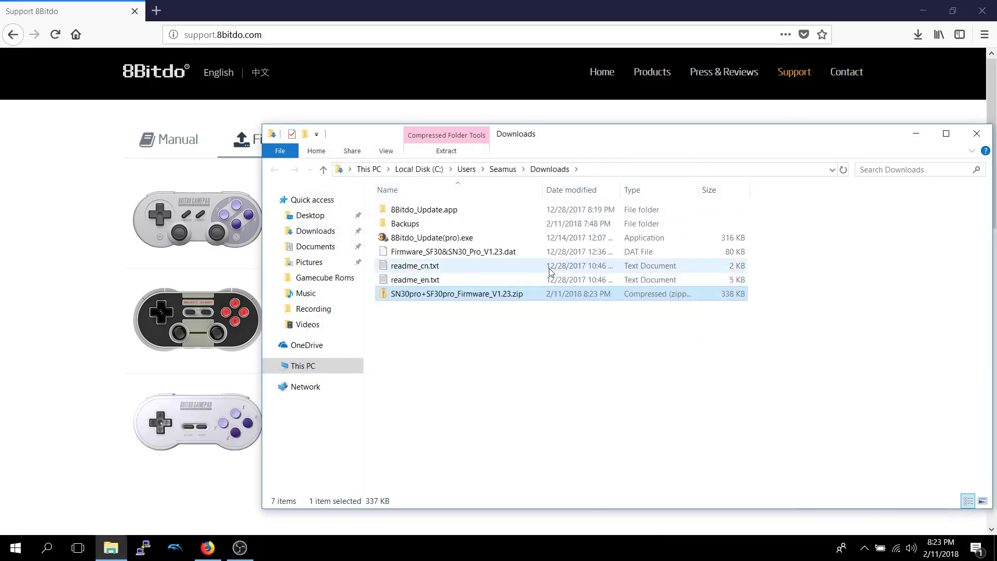
Step: Run 8Bitdo_Update(pro).exe, flash the controller over USB with Firmware_SF30&SN30_Pro_V1.23.dat, and close the updater
{"action": "left_click", "coordinate": [450, 240]}
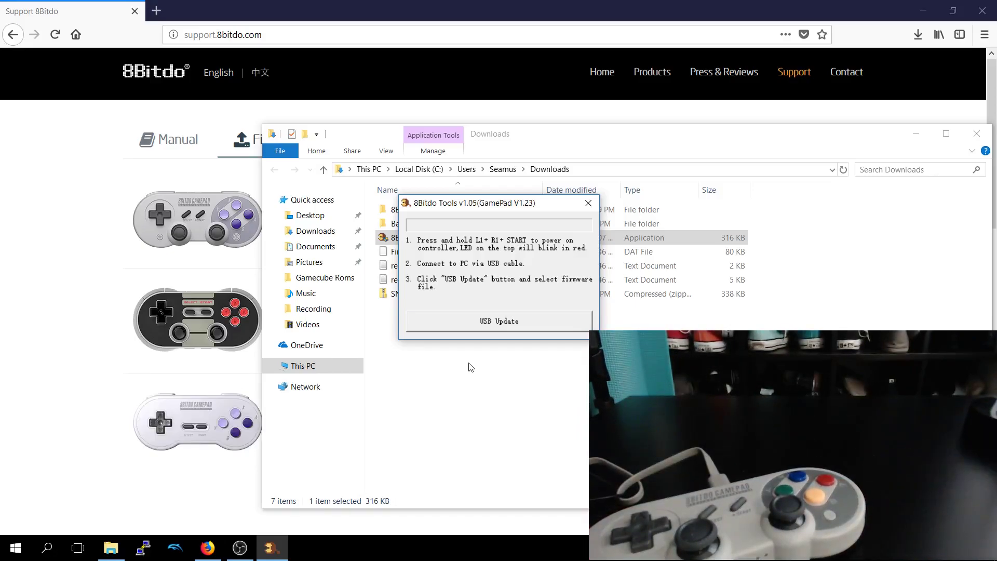
{"action": "left_click", "coordinate": [498, 322]}
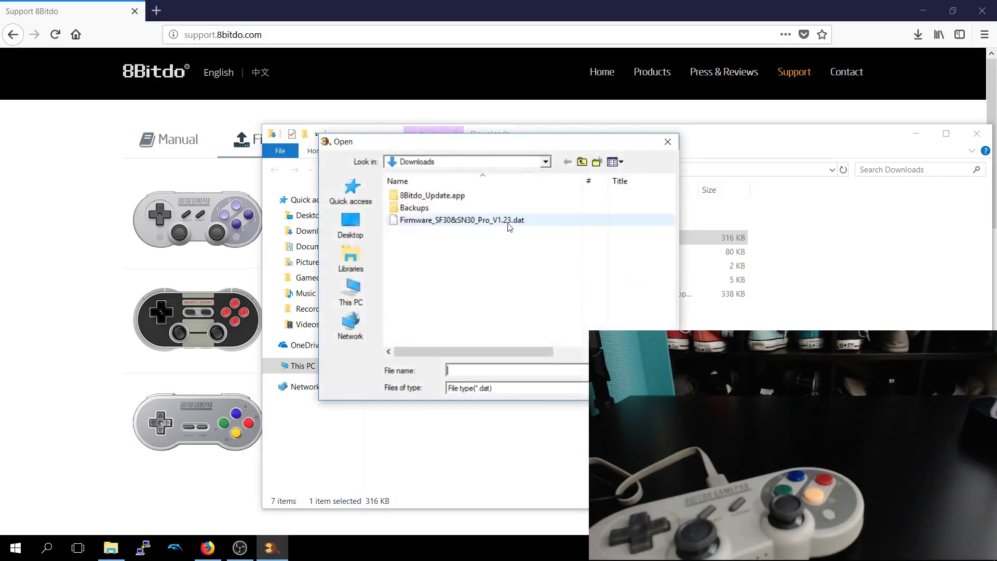
{"action": "left_click", "coordinate": [509, 221]}
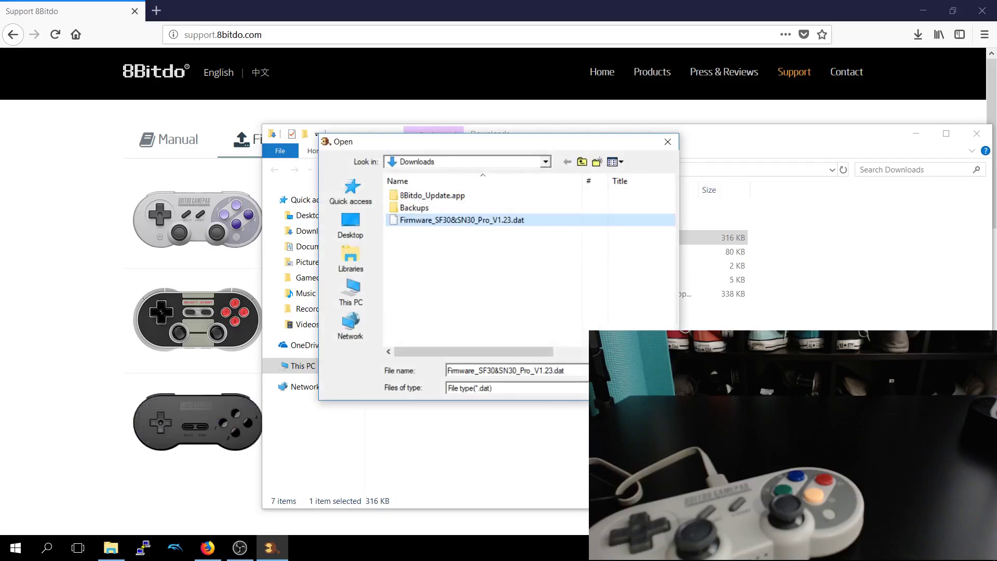
{"action": "key", "text": "Return"}
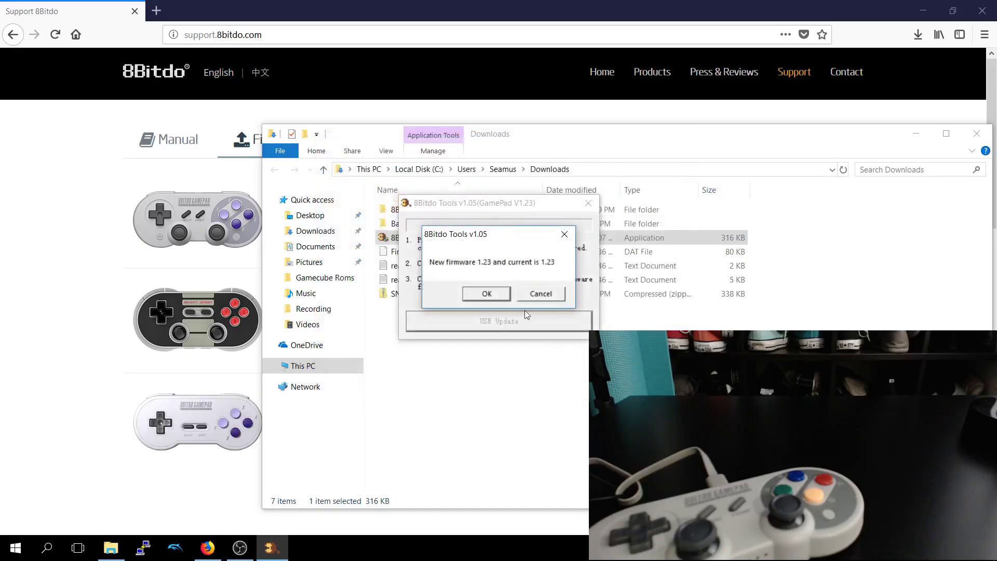
{"action": "left_click", "coordinate": [486, 294]}
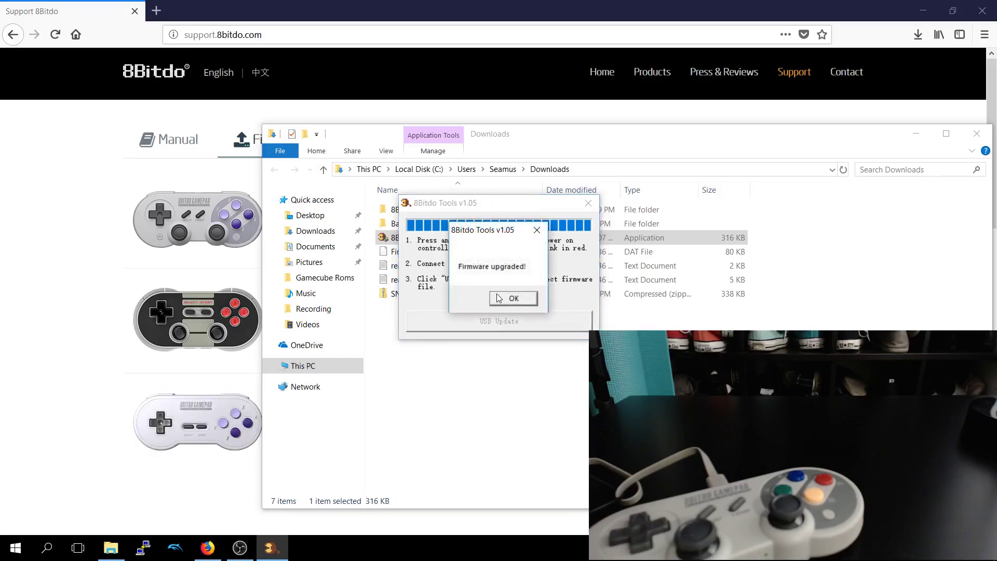
{"action": "left_click", "coordinate": [500, 298]}
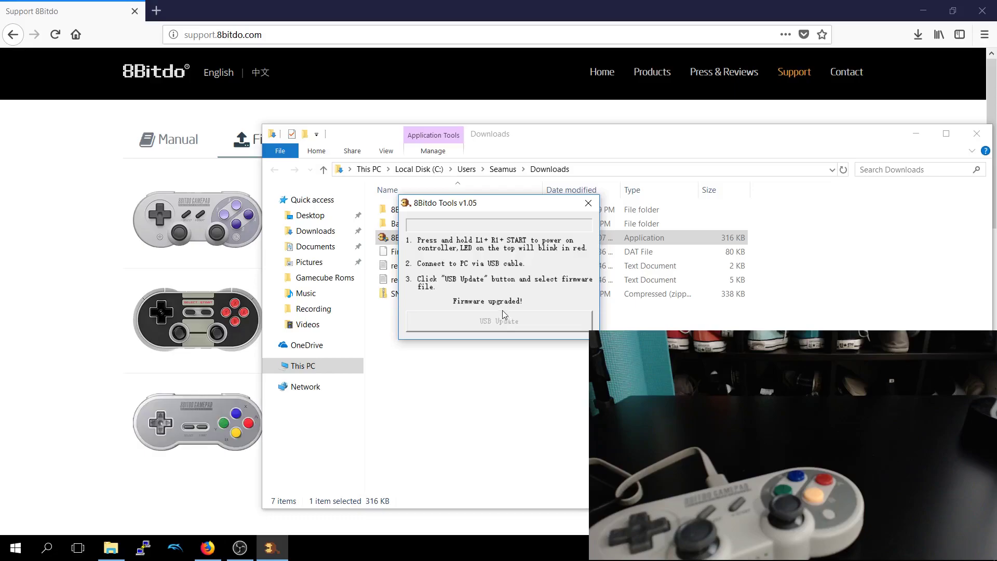
{"action": "left_click", "coordinate": [592, 205]}
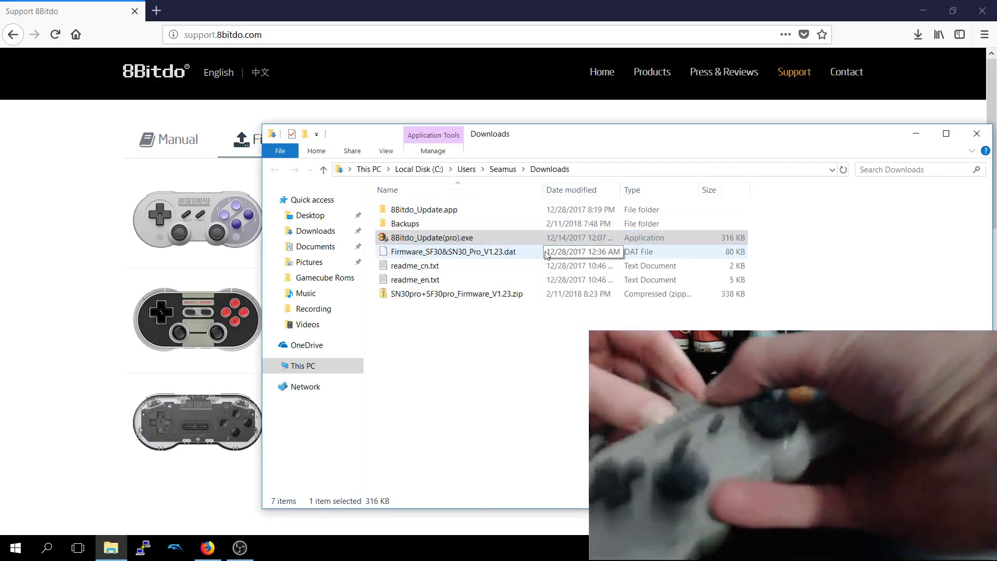
{"action": "left_click", "coordinate": [504, 258]}
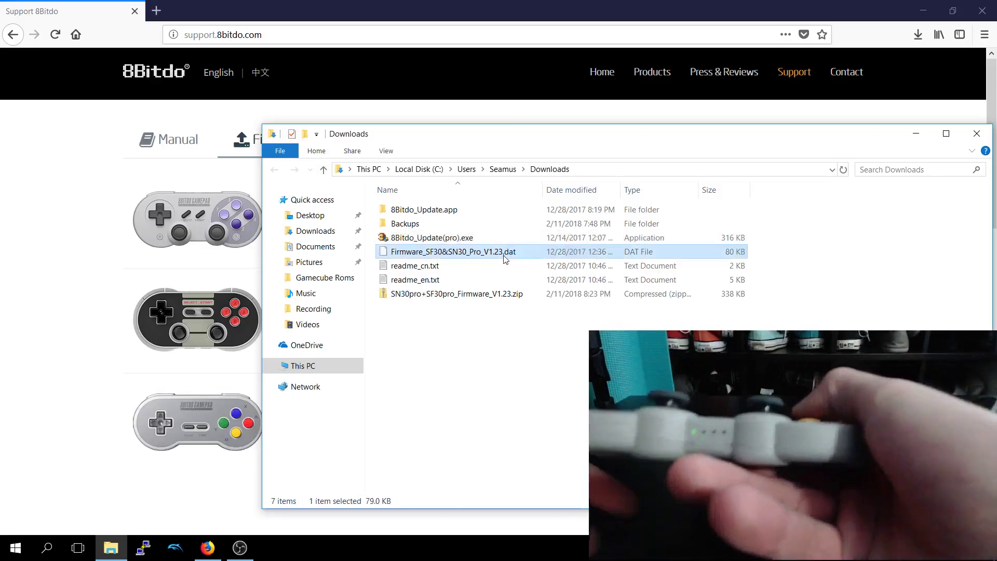
{"action": "double_click", "coordinate": [504, 259]}
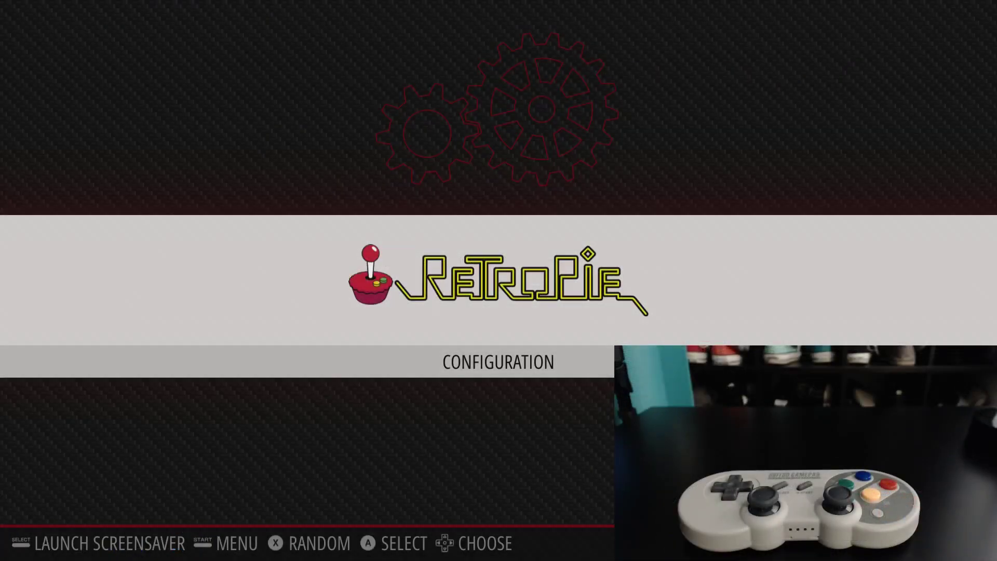
Step: In RetroPie's Bluetooth configuration, register and connect the Pro Controller using the DisplayYesNo security mode
{"action": "key", "text": "Return"}
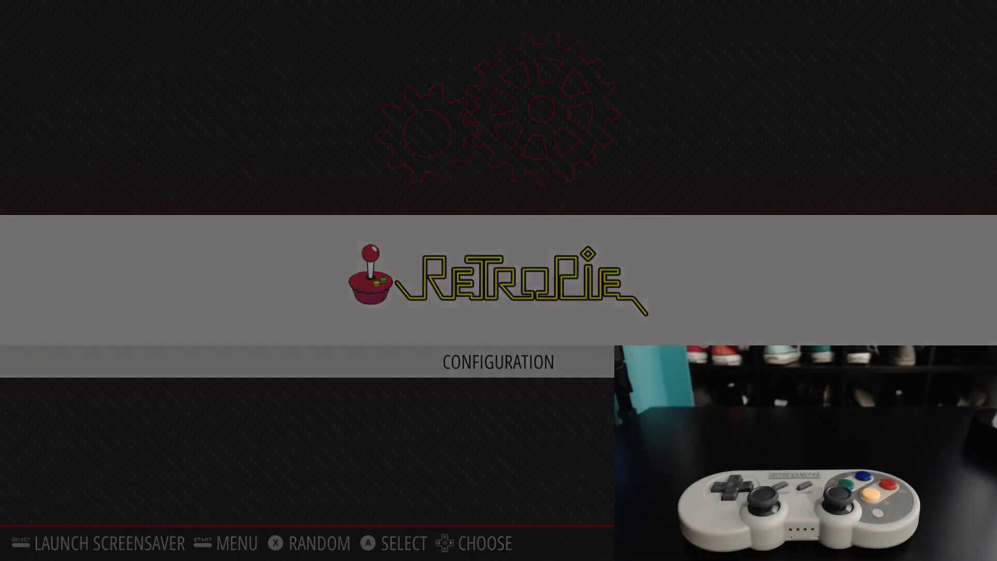
{"action": "key", "text": "Down"}
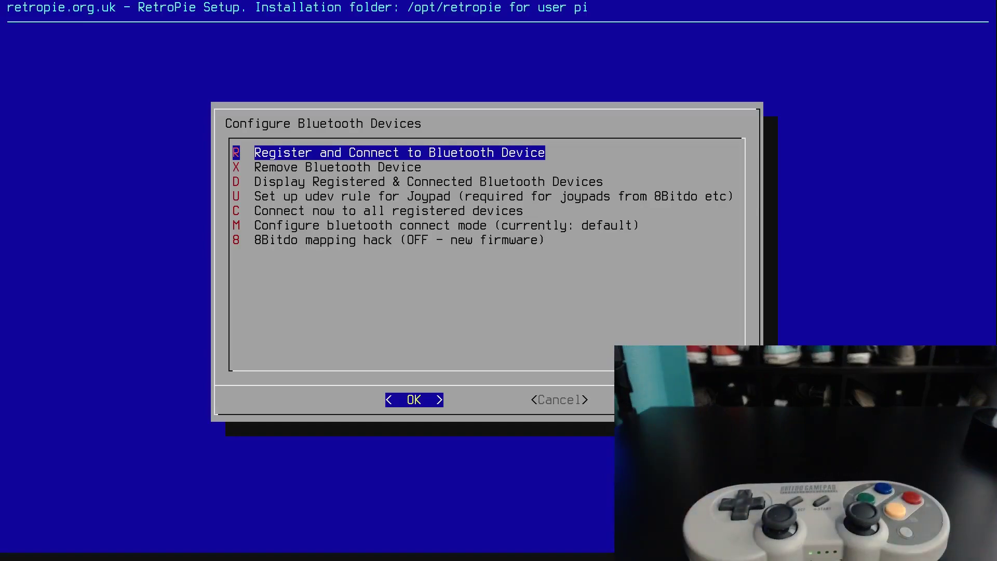
{"action": "key", "text": "Return"}
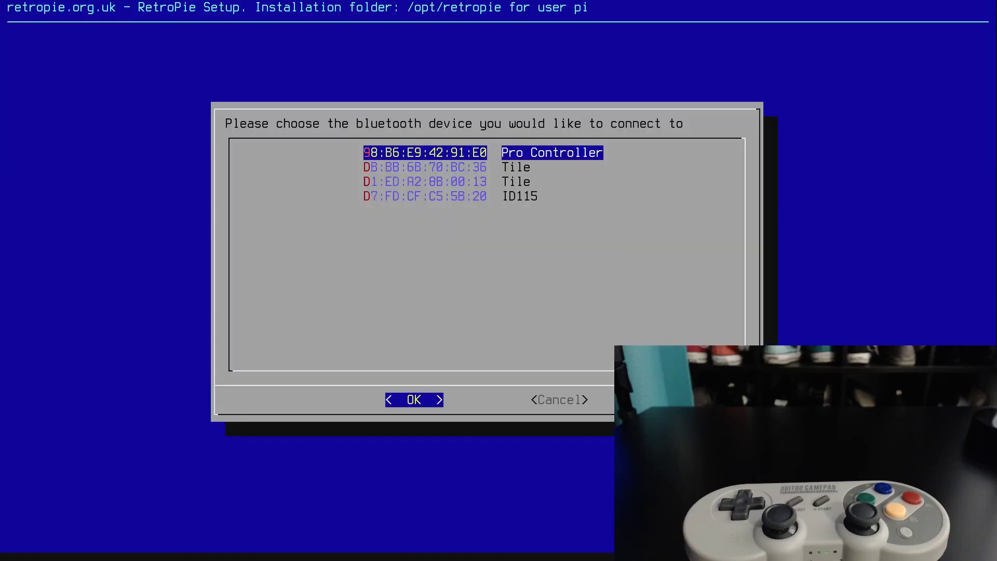
{"action": "key", "text": "Return"}
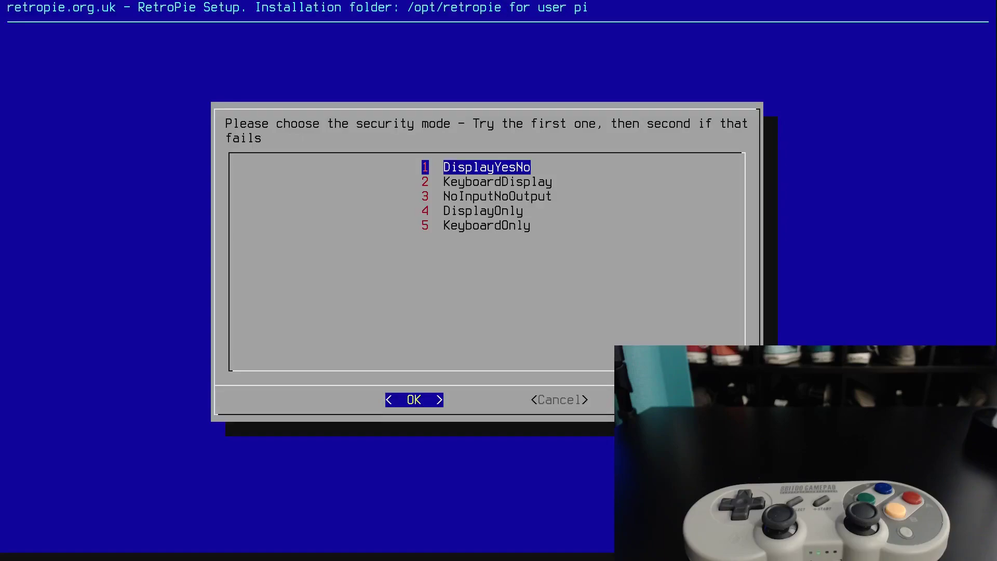
{"action": "key", "text": "Return"}
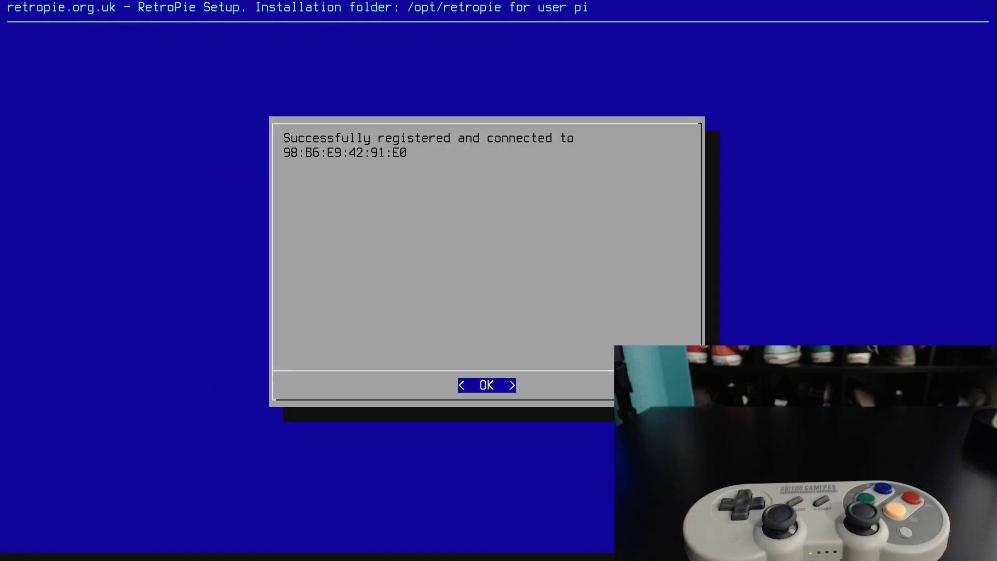
{"action": "key", "text": "Return"}
Step: Set up a joypad udev rule for the Pro Controller in the Bluetooth device configuration
{"action": "key", "text": "Down"}
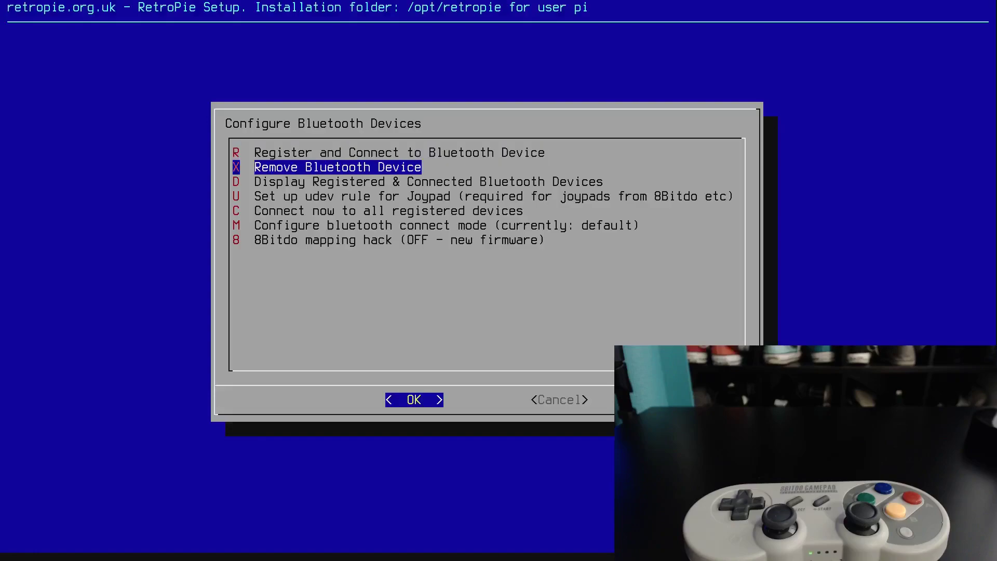
{"action": "key", "text": "Down"}
{"action": "key", "text": "Down"}
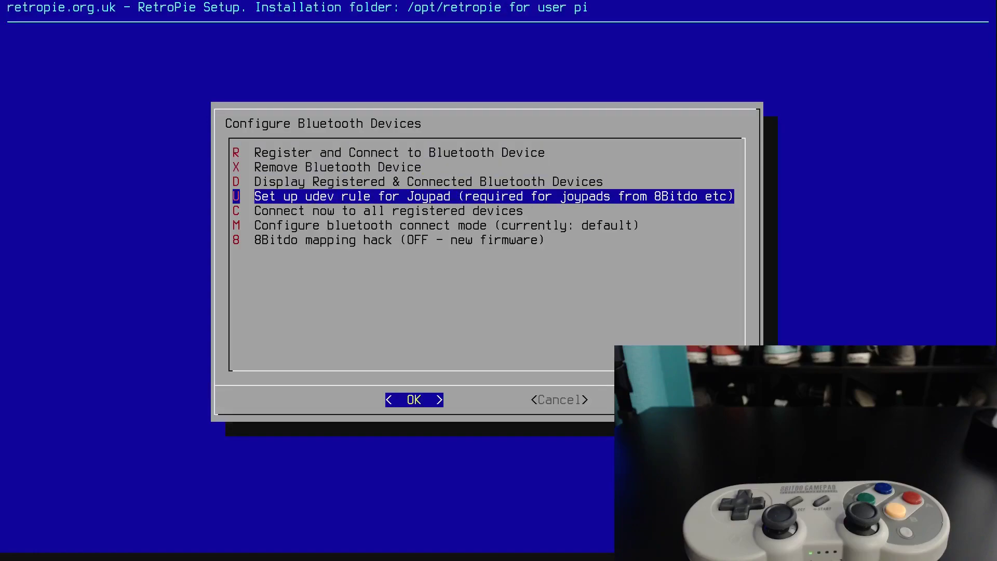
{"action": "key", "text": "Return"}
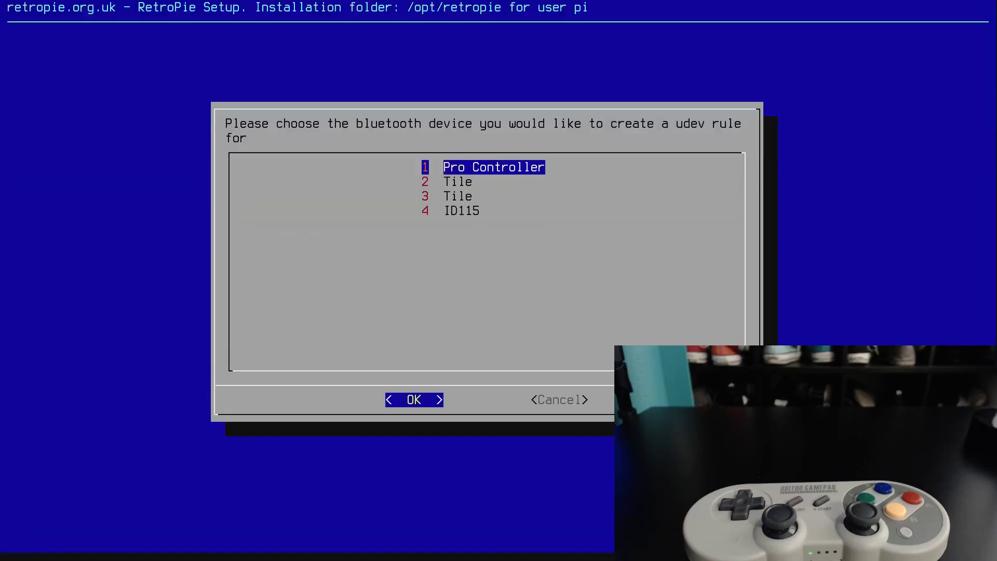
{"action": "key", "text": "Return"}
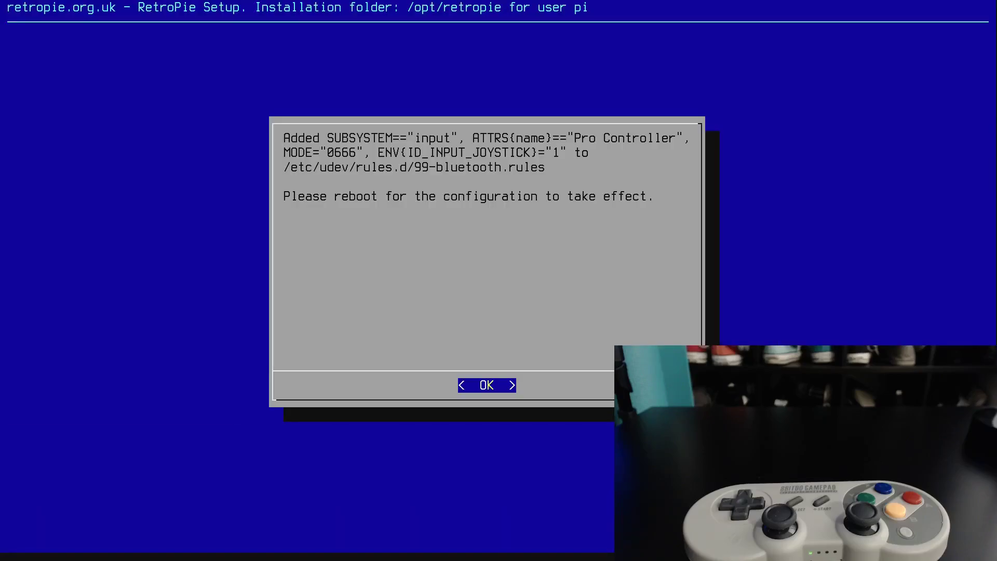
{"action": "key", "text": "Return"}
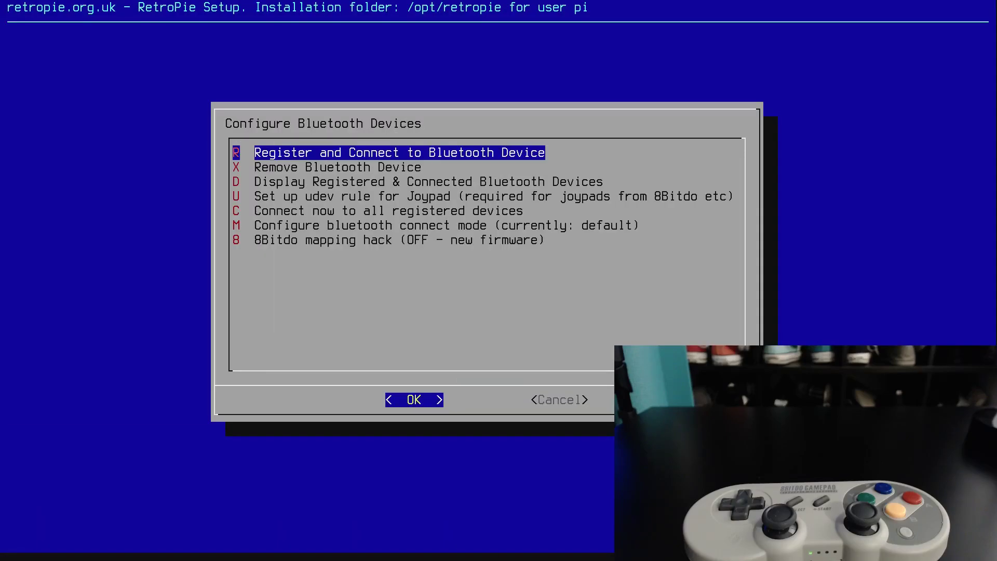
Step: Leave the Bluetooth configuration and restart the system from EmulationStation
{"action": "key", "text": "Right"}
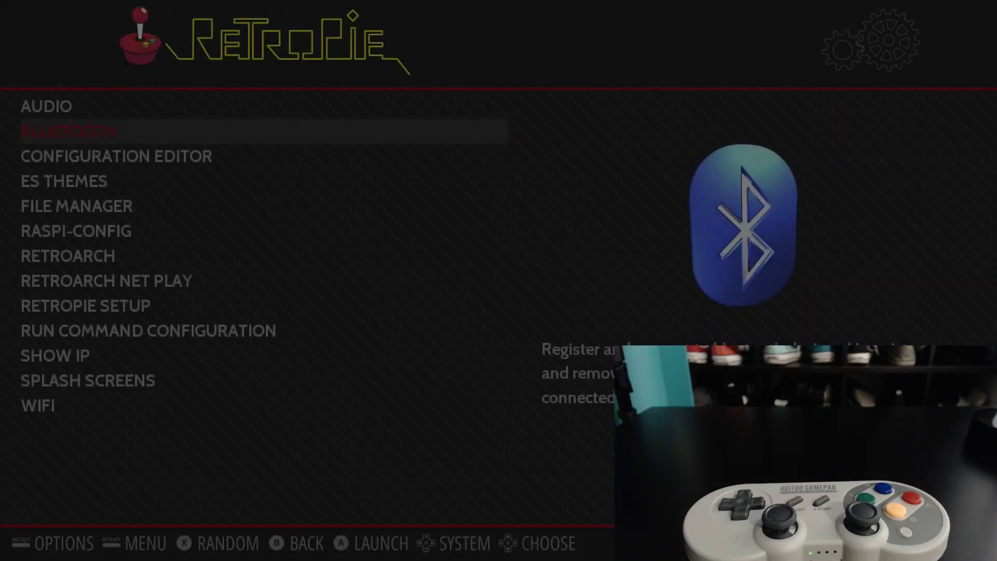
{"action": "key", "text": "Escape"}
{"action": "key", "text": "Down"}
{"action": "key", "text": "Down"}
{"action": "key", "text": "Down"}
{"action": "key", "text": "Down"}
{"action": "key", "text": "Down"}
{"action": "key", "text": "Down"}
{"action": "key", "text": "Return"}
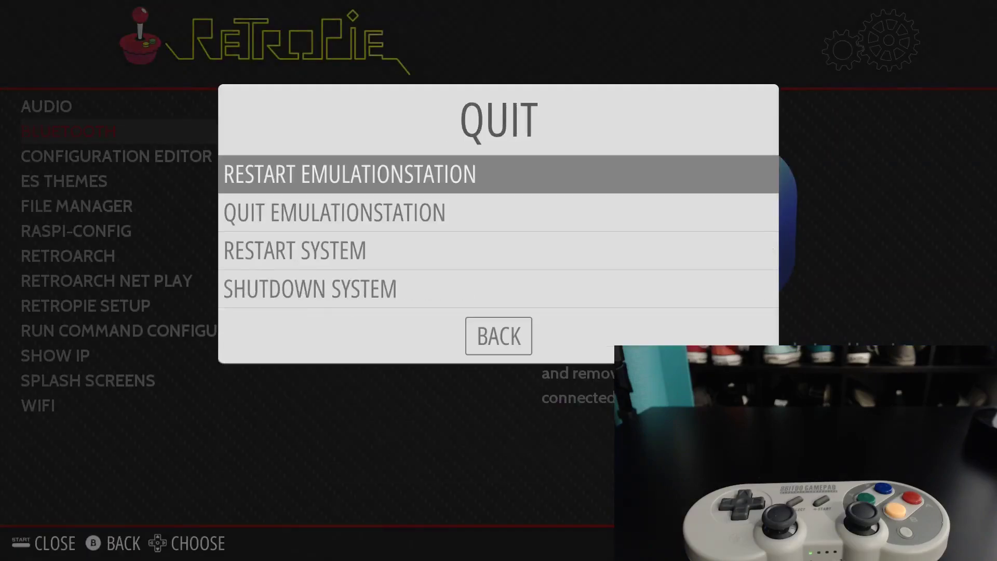
{"action": "key", "text": "Down"}
{"action": "key", "text": "Down"}
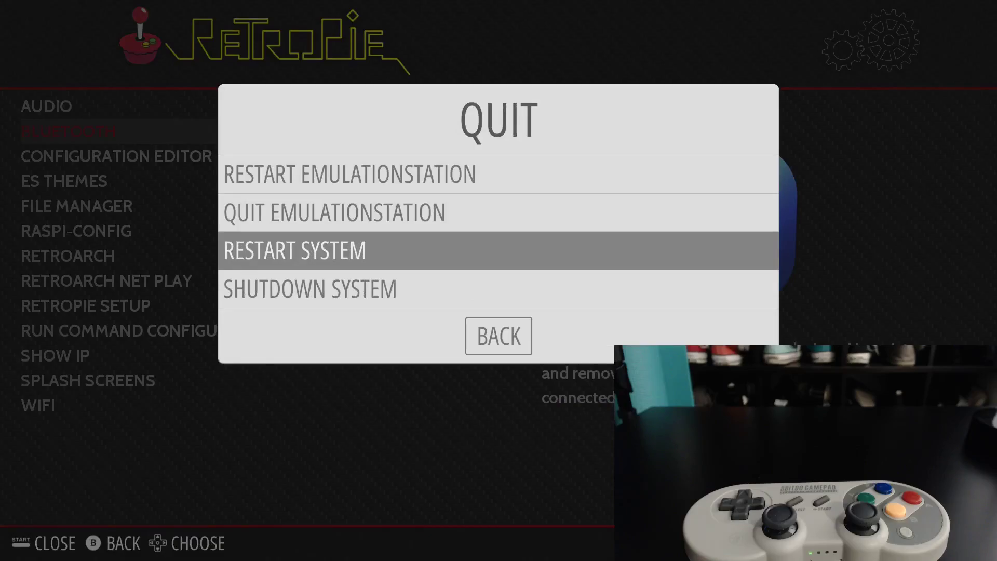
{"action": "key", "text": "Return"}
{"action": "key", "text": "Return"}
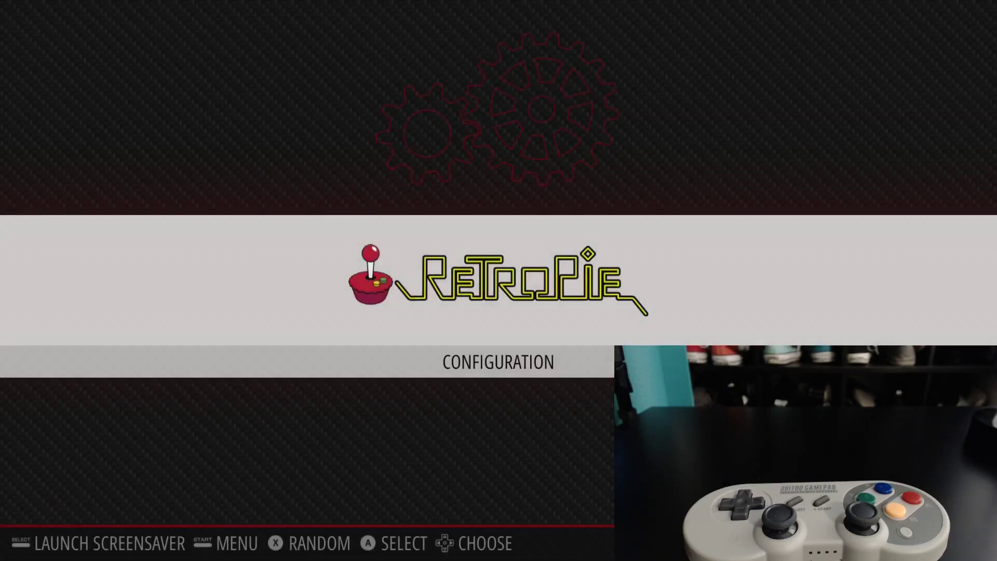
Step: Start EmulationStation's input configuration for the gamepad and confirm that input should be configured
{"action": "key", "text": "Return"}
{"action": "key", "text": "Down"}
{"action": "key", "text": "Down"}
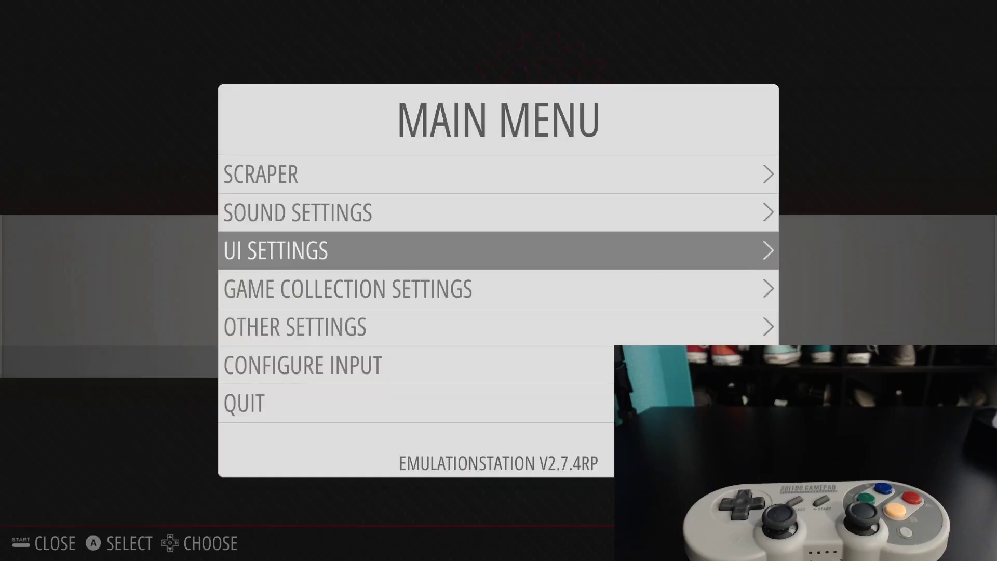
{"action": "key", "text": "Return"}
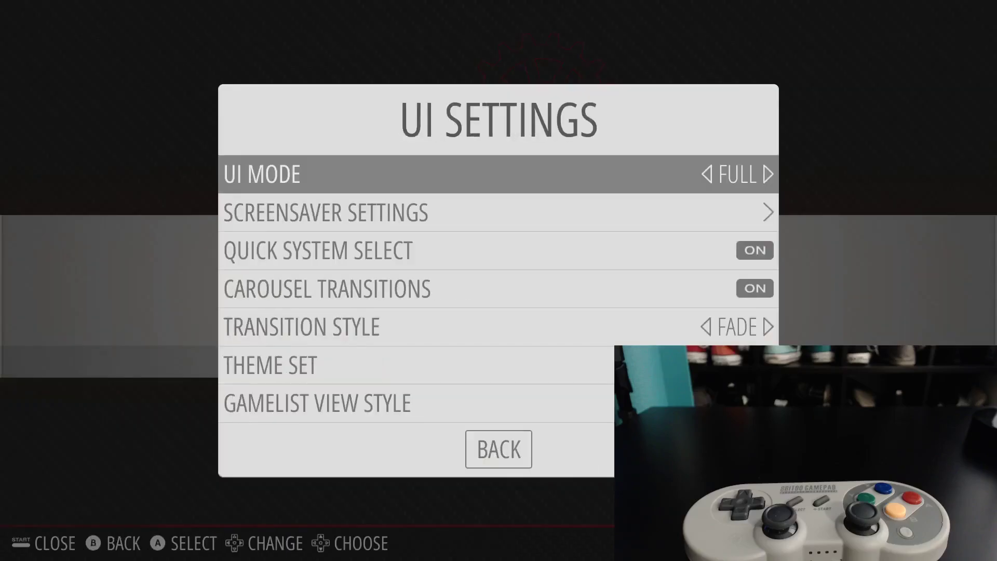
{"action": "key", "text": "BackSpace"}
{"action": "key", "text": "Down"}
{"action": "key", "text": "Down"}
{"action": "key", "text": "Down"}
{"action": "key", "text": "Return"}
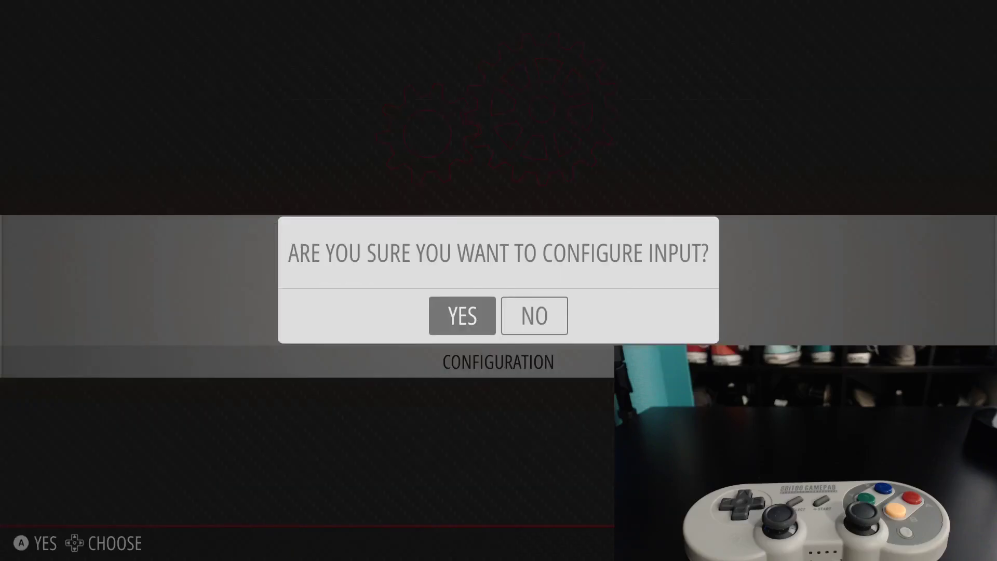
{"action": "key", "text": "Return"}
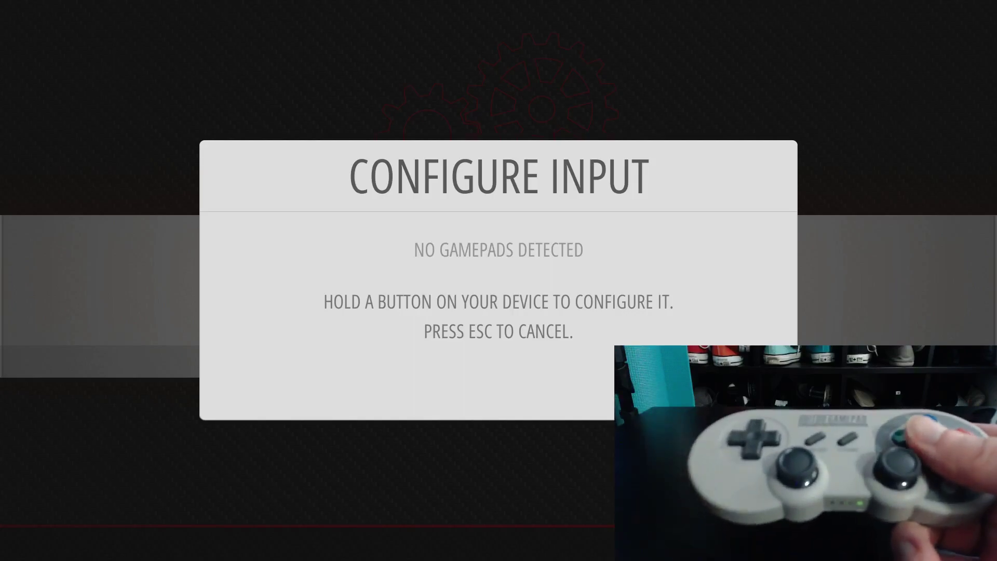
Step: Restart the input configuration, map Gamepad 1's controls including the right analog directions and Hotkey Enable, and accept the mapping
{"action": "key", "text": "Escape"}
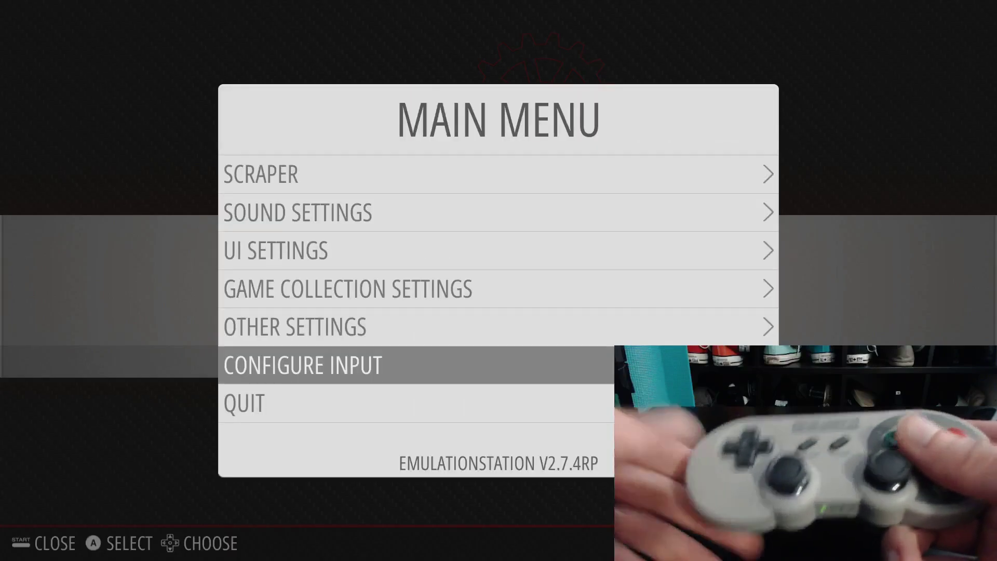
{"action": "key", "text": "Return"}
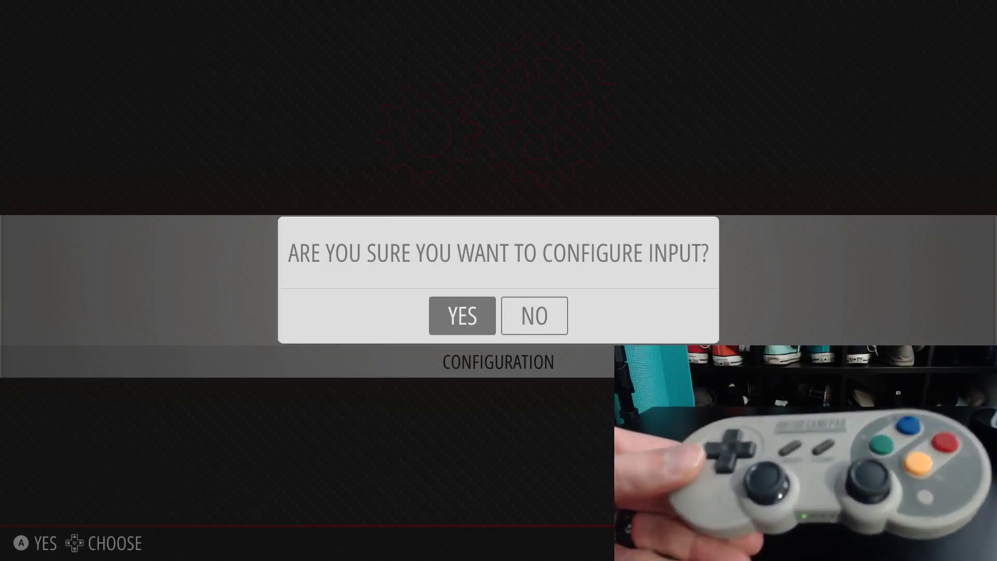
{"action": "key", "text": "Return"}
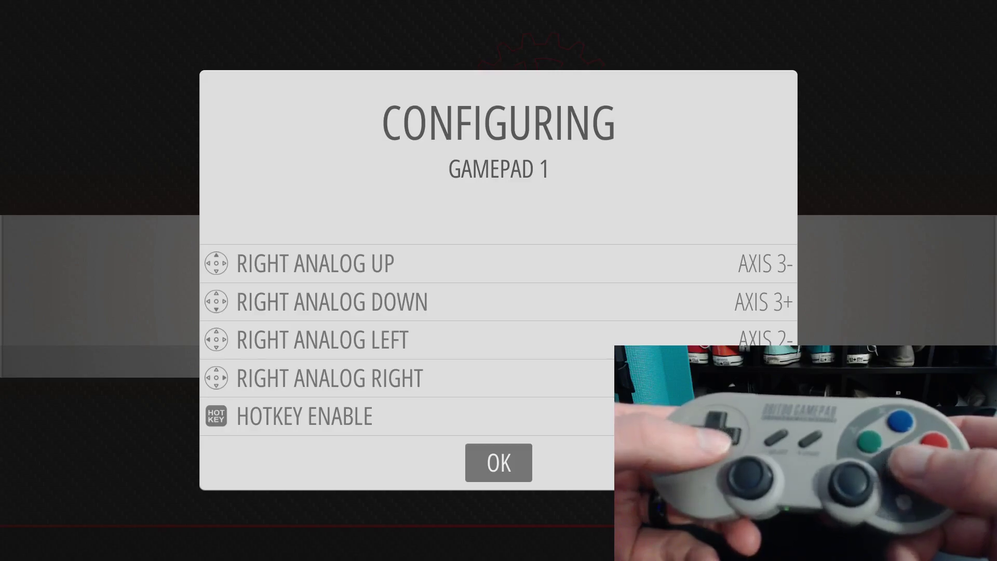
{"action": "key", "text": "Return"}
{"action": "key", "text": "Escape"}
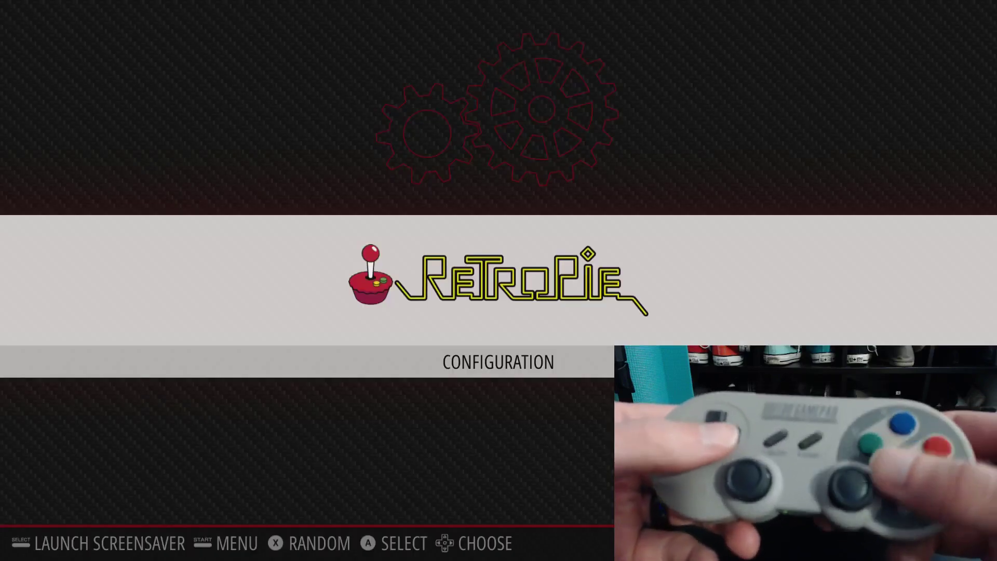
Step: Test the gamepad mapping by opening the RetroPie configuration list and moving through its entries, ending on Bluetooth
{"action": "key", "text": "F1"}
{"action": "key", "text": "Escape"}
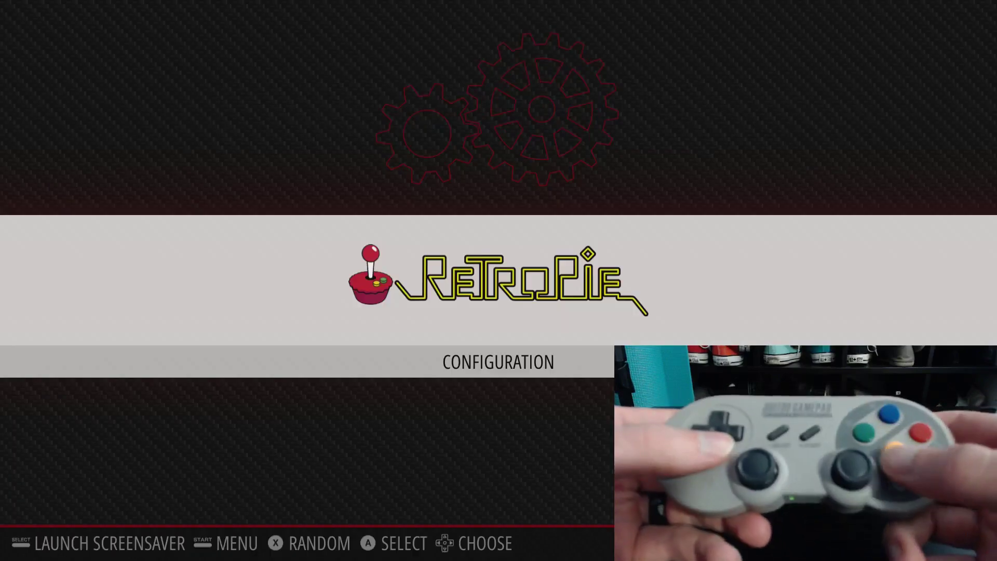
{"action": "key", "text": "Return"}
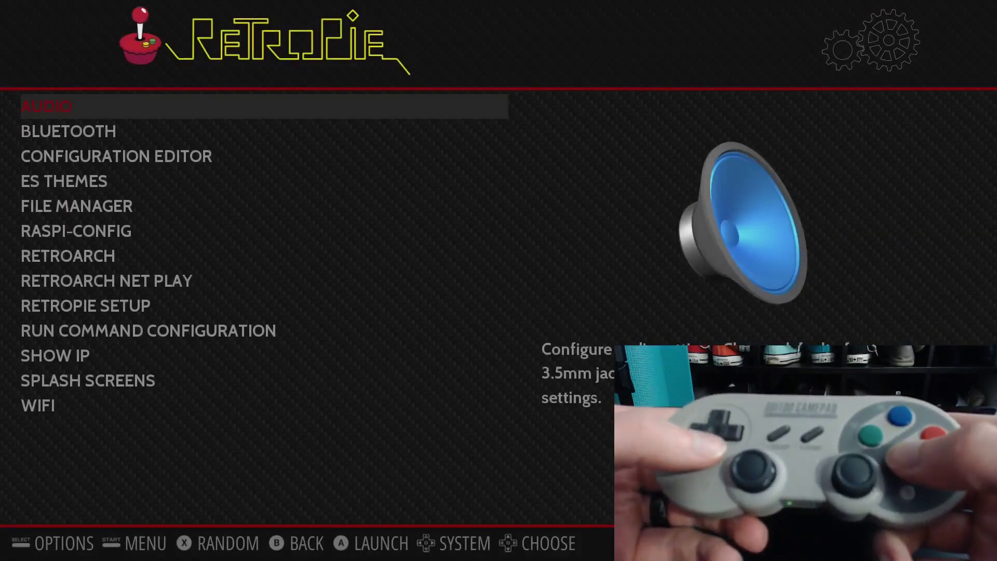
{"action": "key", "text": "Down"}
{"action": "key", "text": "Down"}
{"action": "key", "text": "Down"}
{"action": "key", "text": "Up"}
{"action": "key", "text": "Up"}
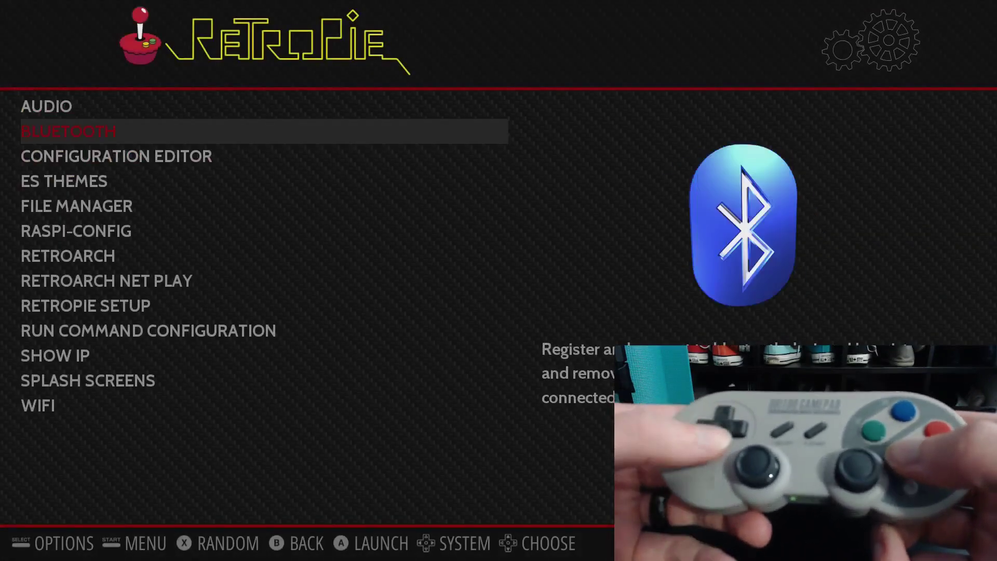